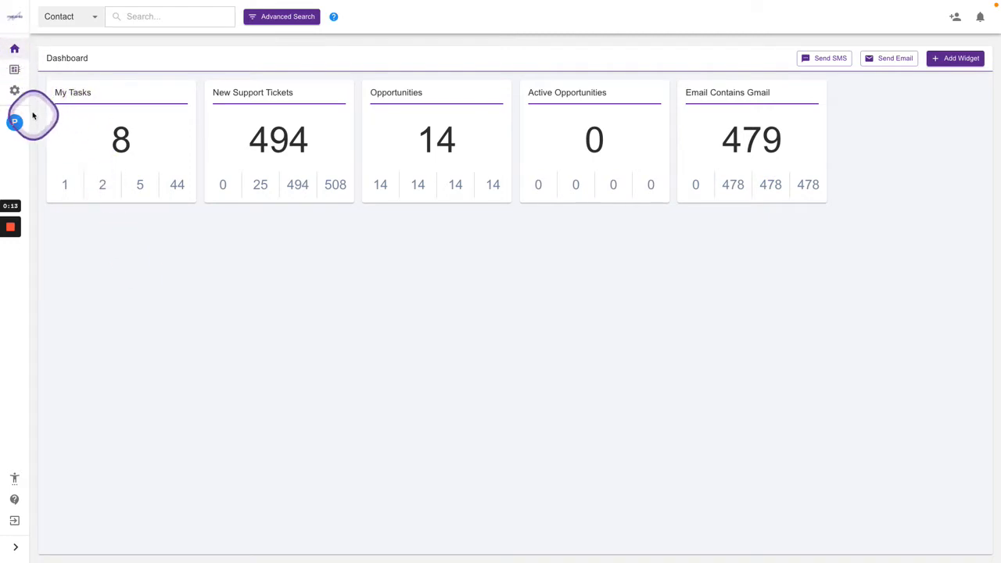
Step: Open the Macanta Installs data object from the Data Object Builder in the admin settings
left_click(15, 91)
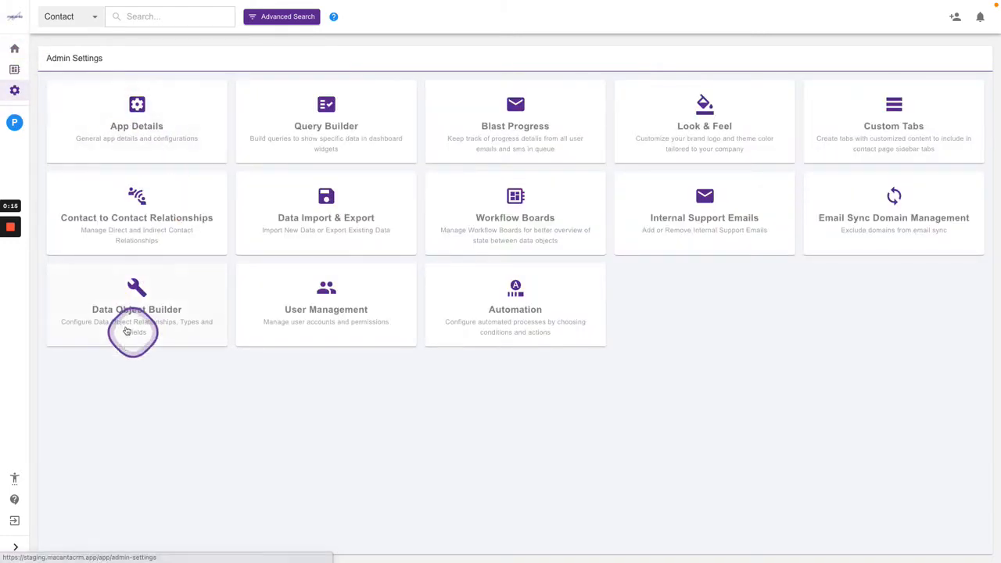
left_click(139, 286)
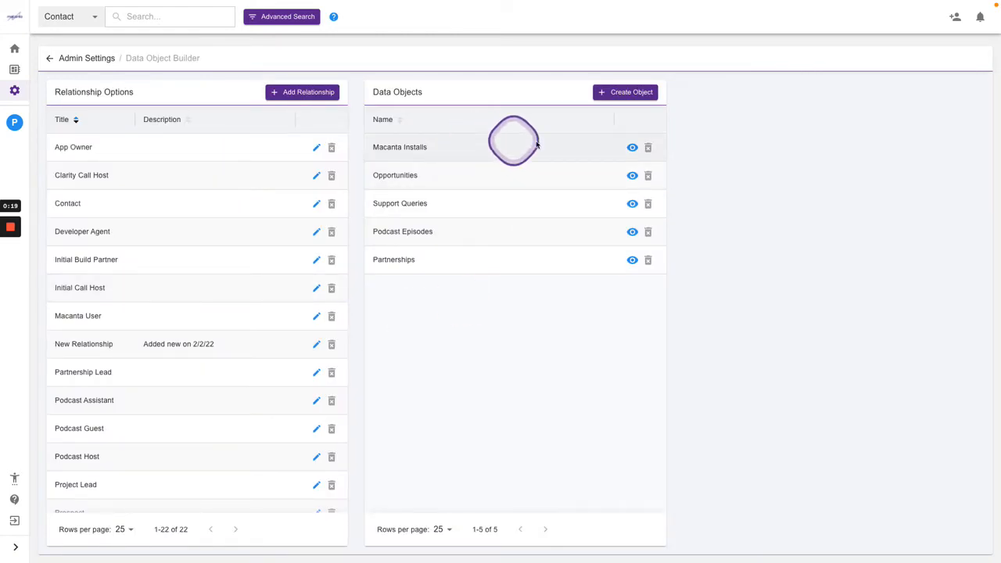
left_click(632, 147)
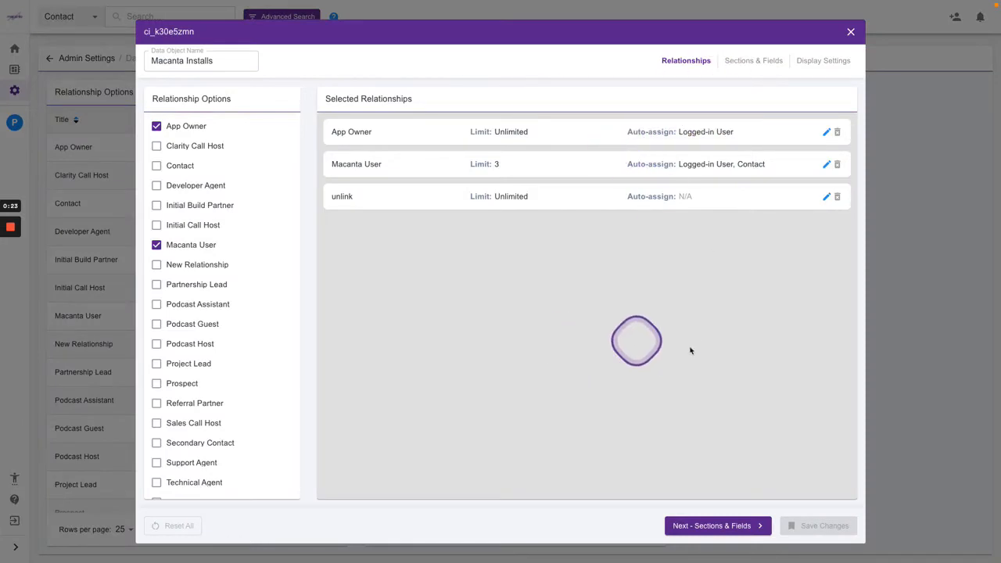
Step: Open the Test CheckBox field in the App Details section of Sections & Fields for editing
left_click(749, 64)
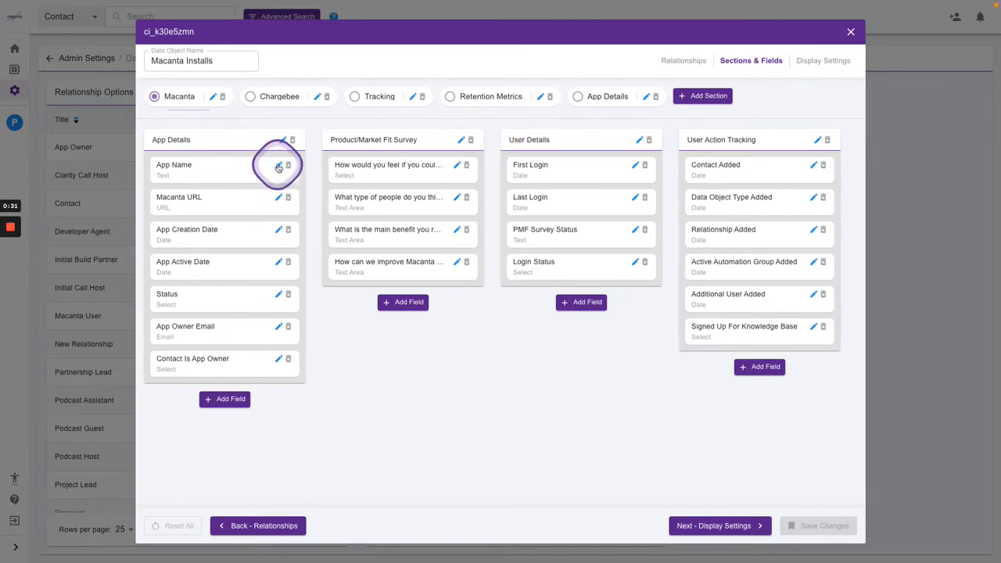
left_click(597, 96)
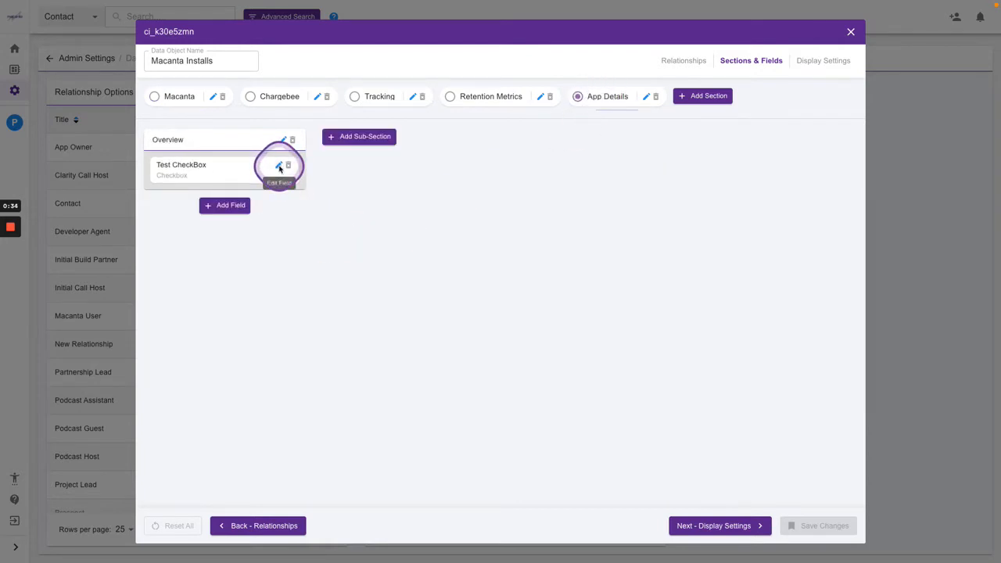
left_click(279, 164)
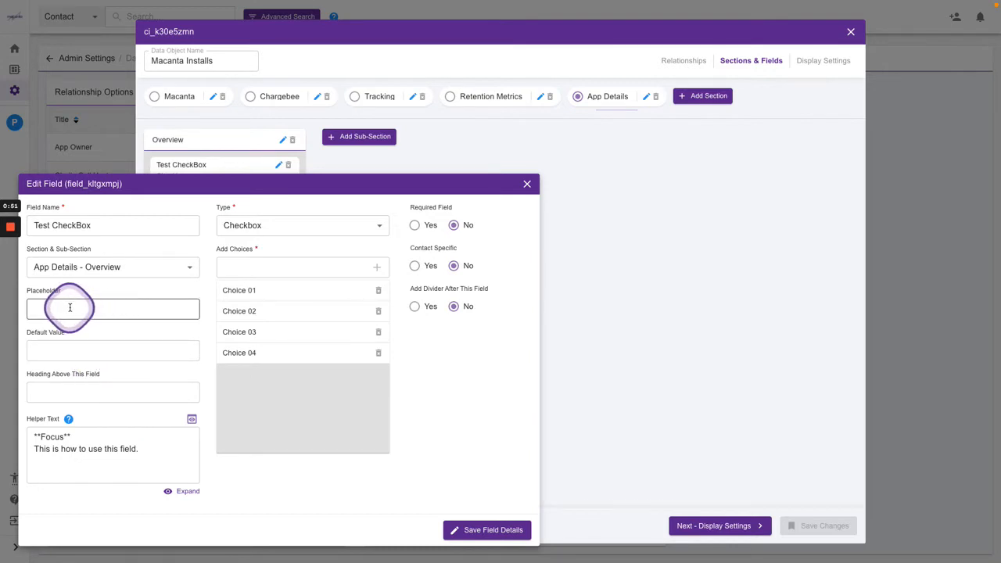
left_click(63, 348)
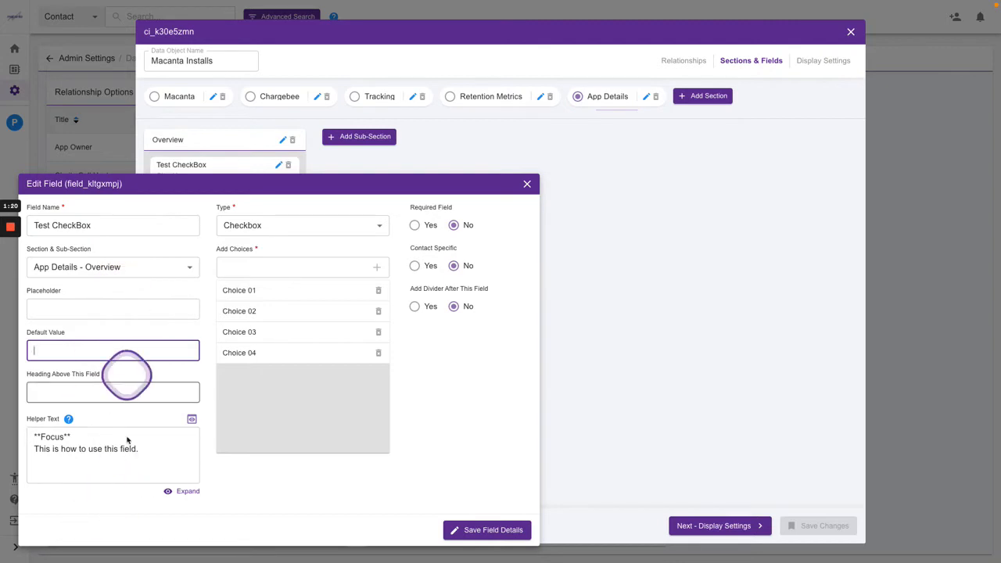
Step: Try the field types Text Area, Whole Number and Decimal in turn for the Test CheckBox field
left_click(282, 231)
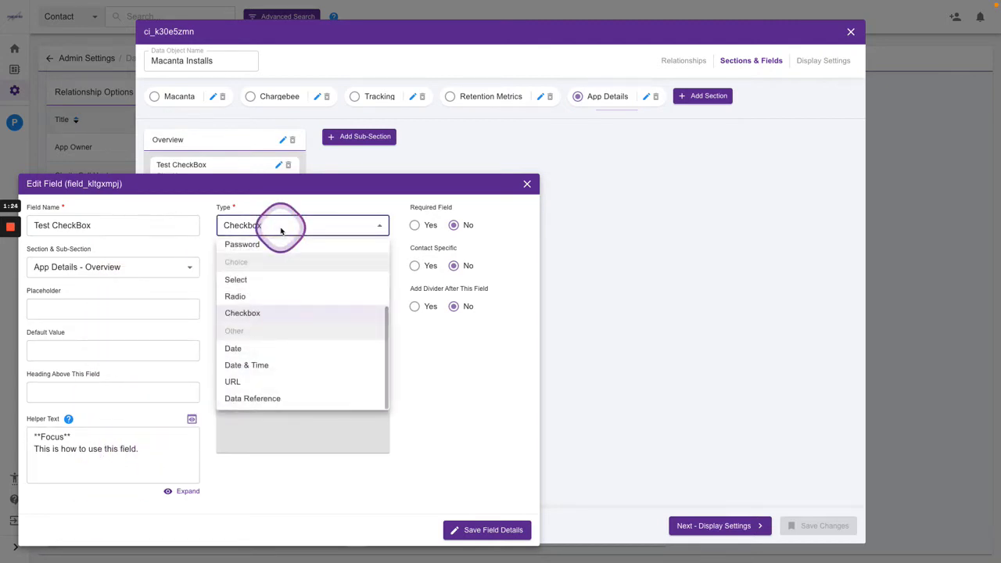
scroll(274, 290, "up", 3)
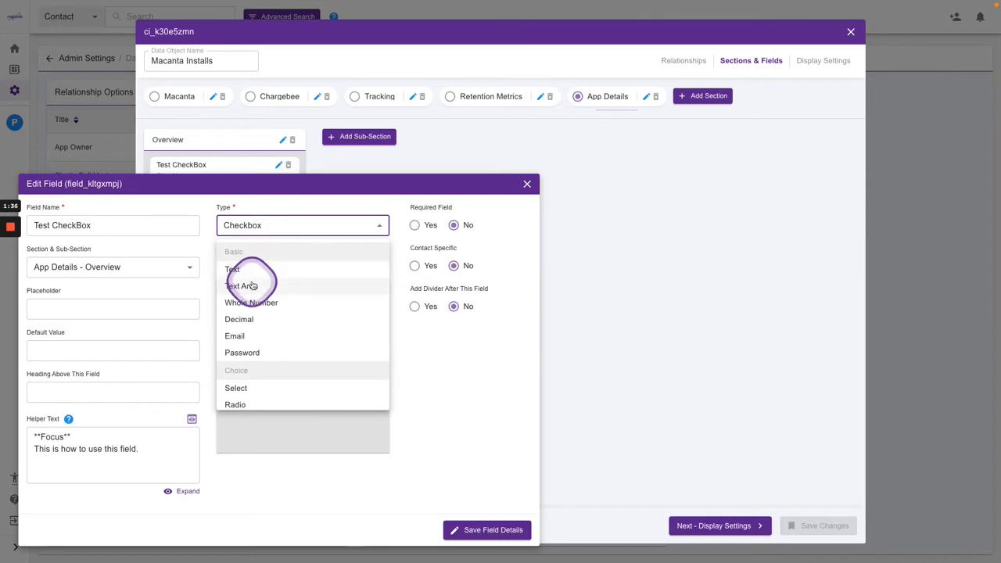
left_click(250, 286)
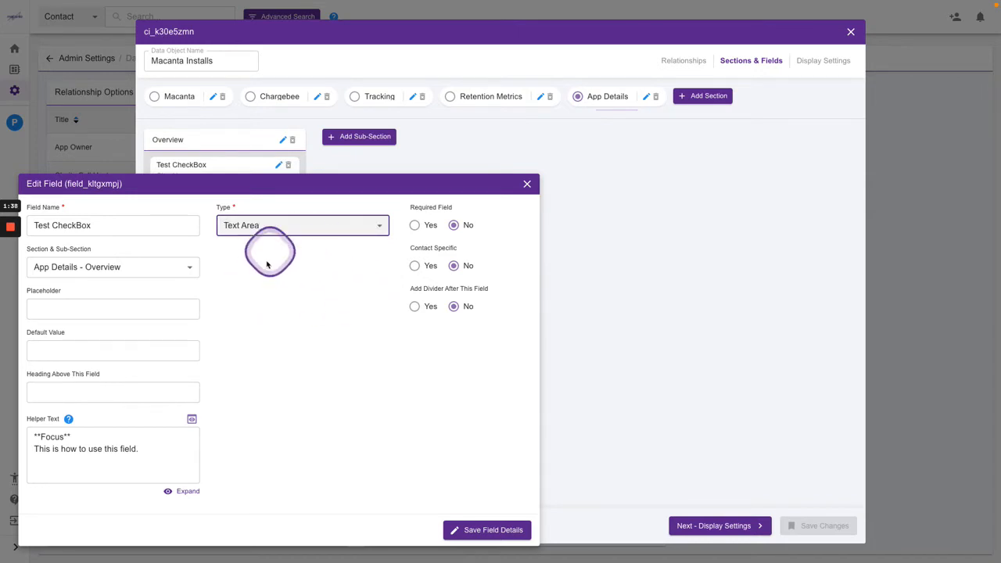
left_click(286, 231)
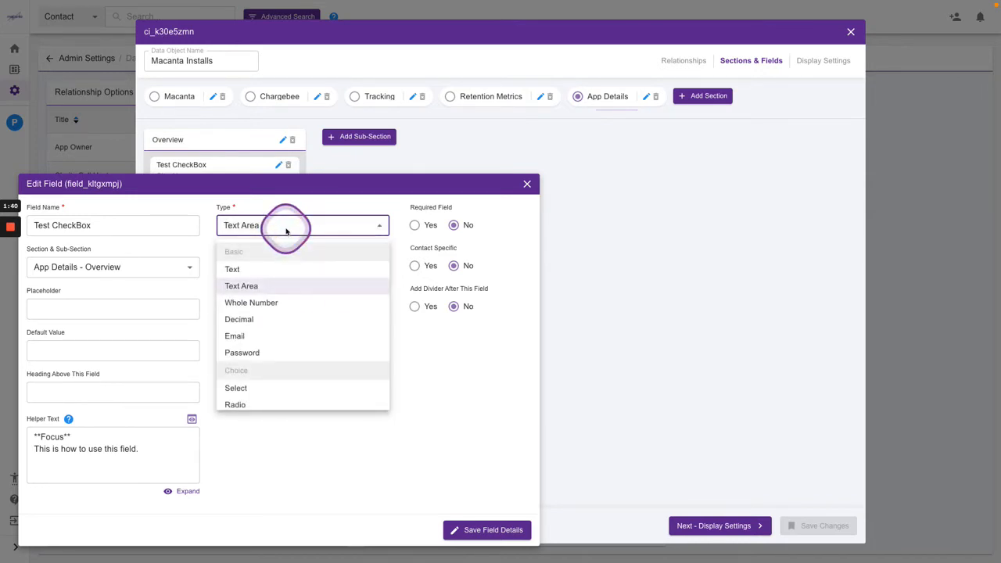
left_click(264, 304)
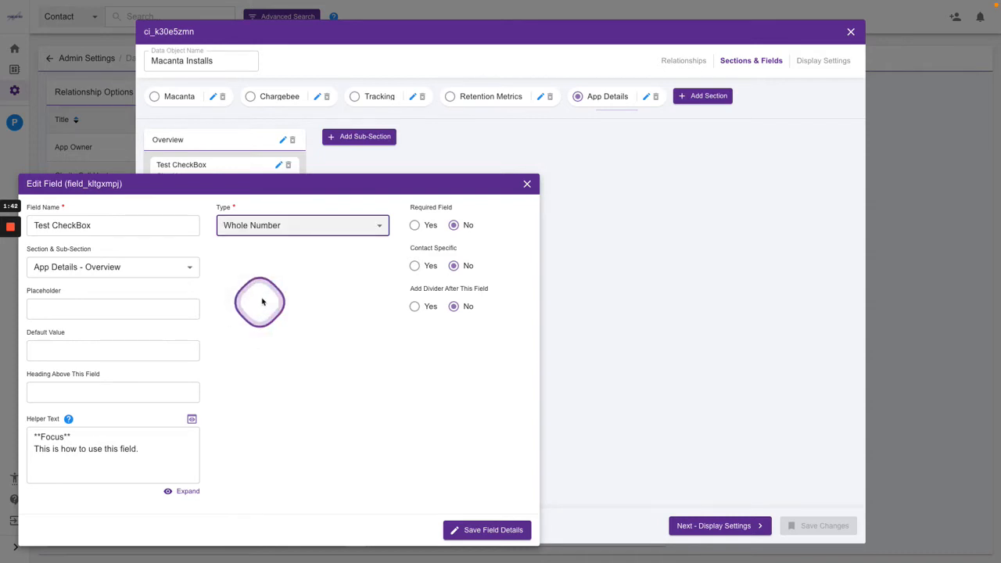
left_click(279, 225)
left_click(244, 318)
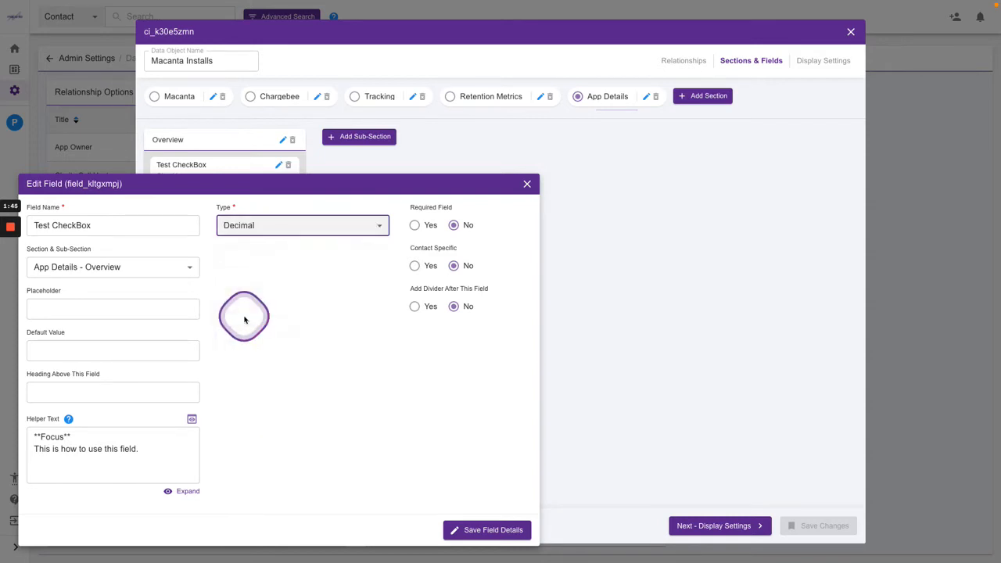
Step: Look through the choice-based field types and set the Test CheckBox field's type to Select
left_click(272, 225)
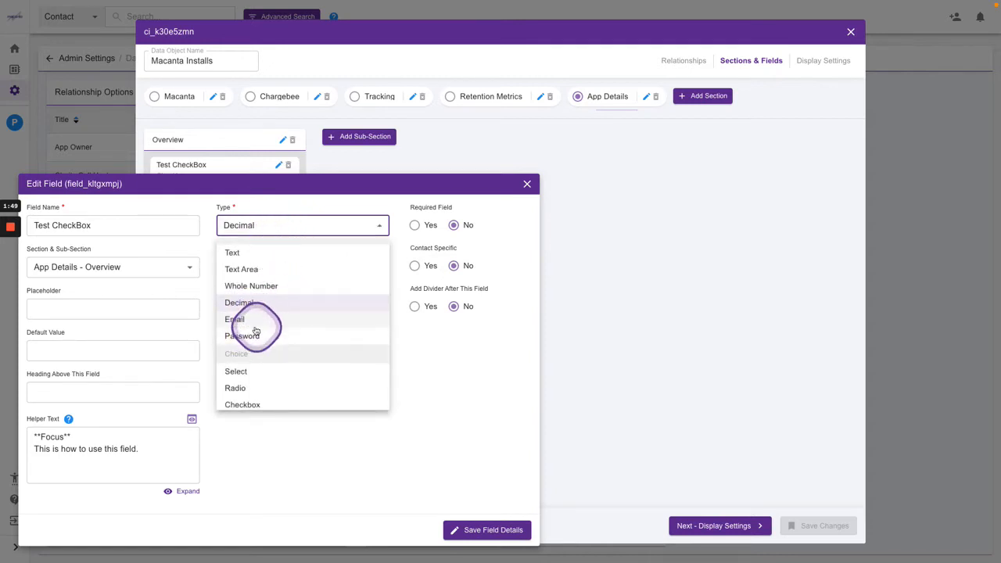
scroll(265, 335, "down", 3)
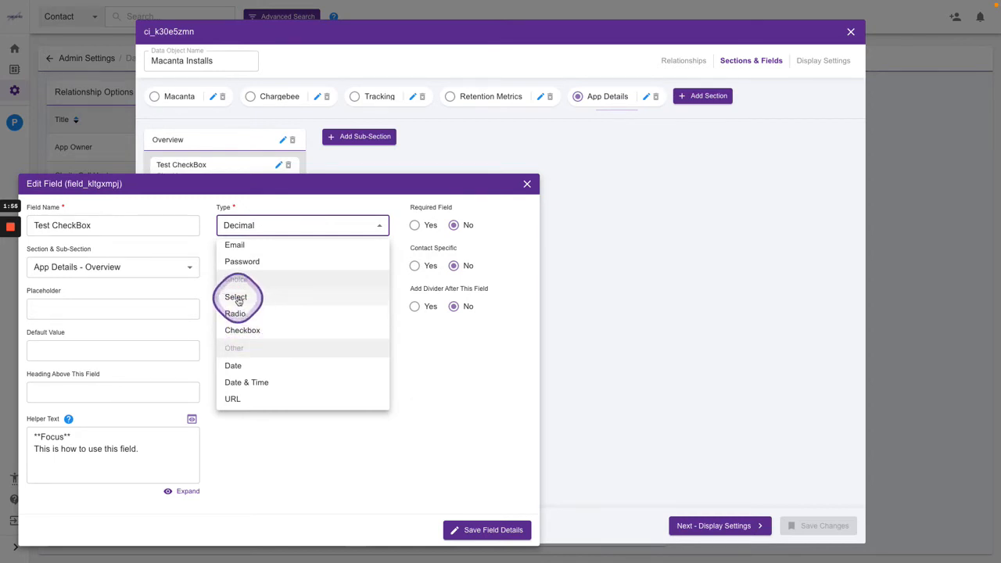
left_click(242, 300)
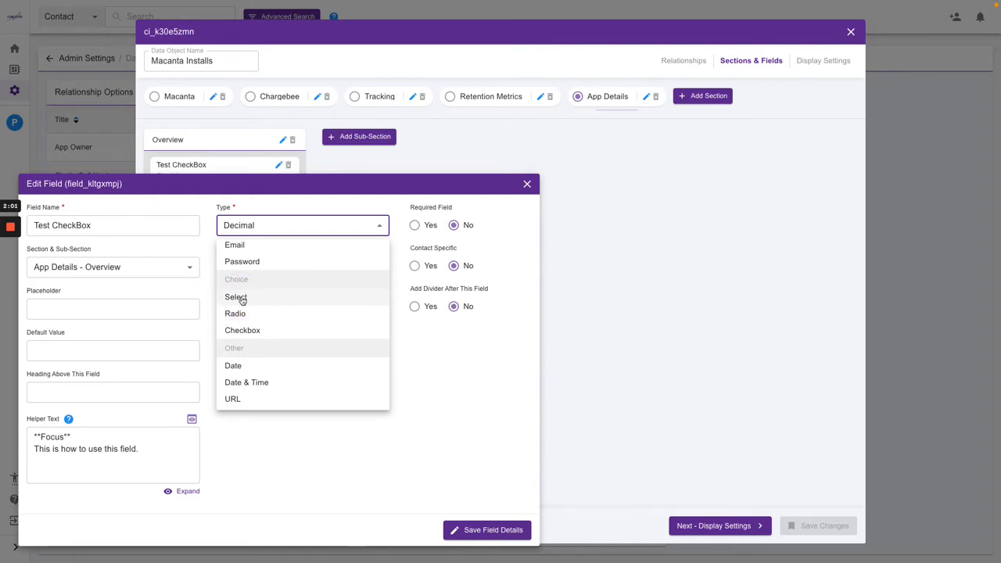
left_click(239, 313)
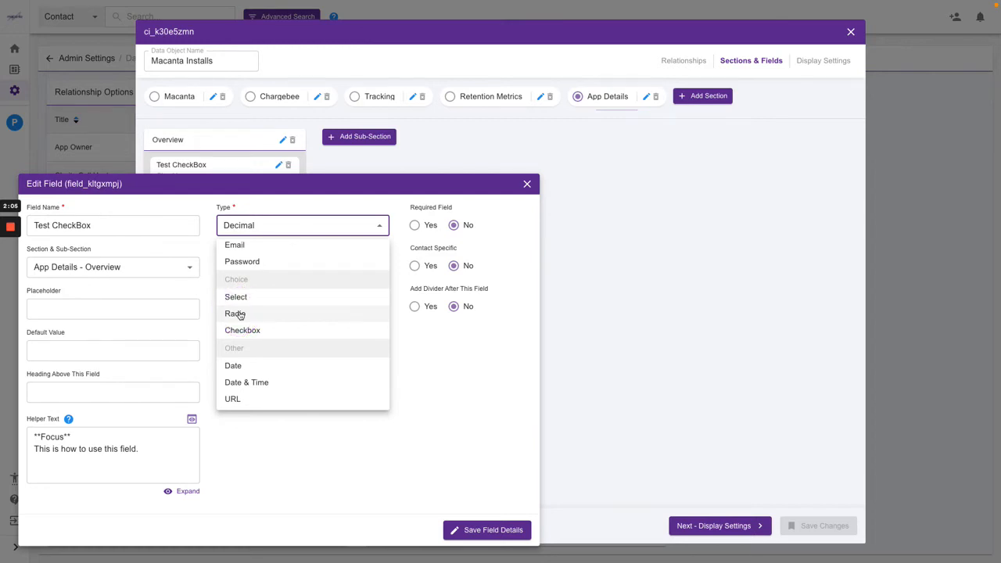
left_click(244, 330)
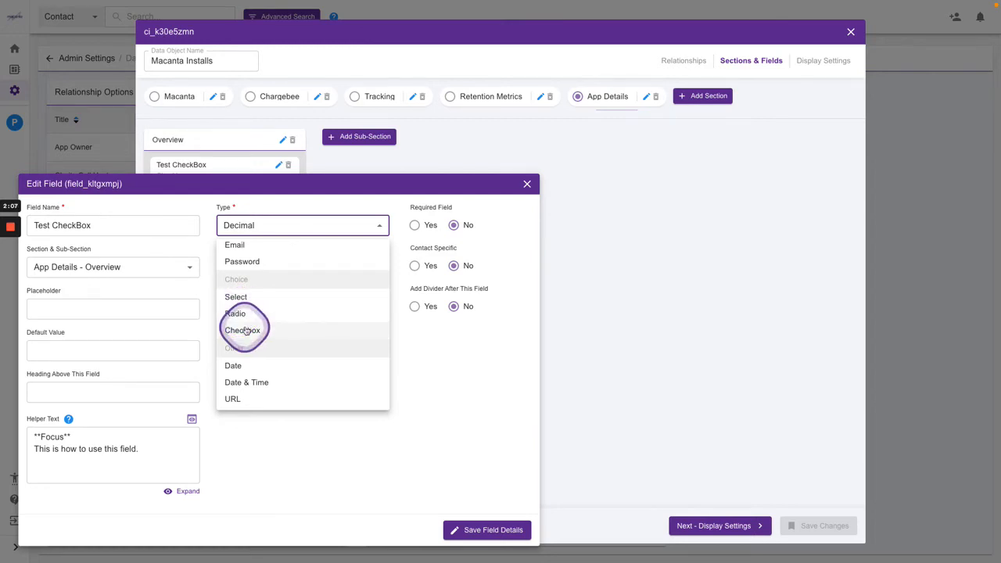
left_click(242, 297)
left_click(362, 263)
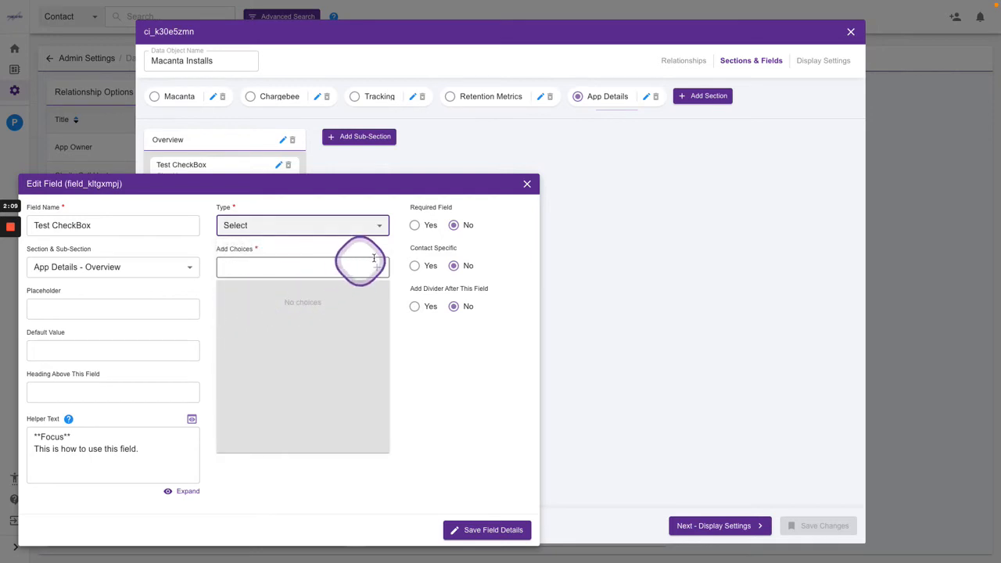
Step: Add the choices Option 1, Option 2 and Option 3 to the Select field
left_click(336, 266)
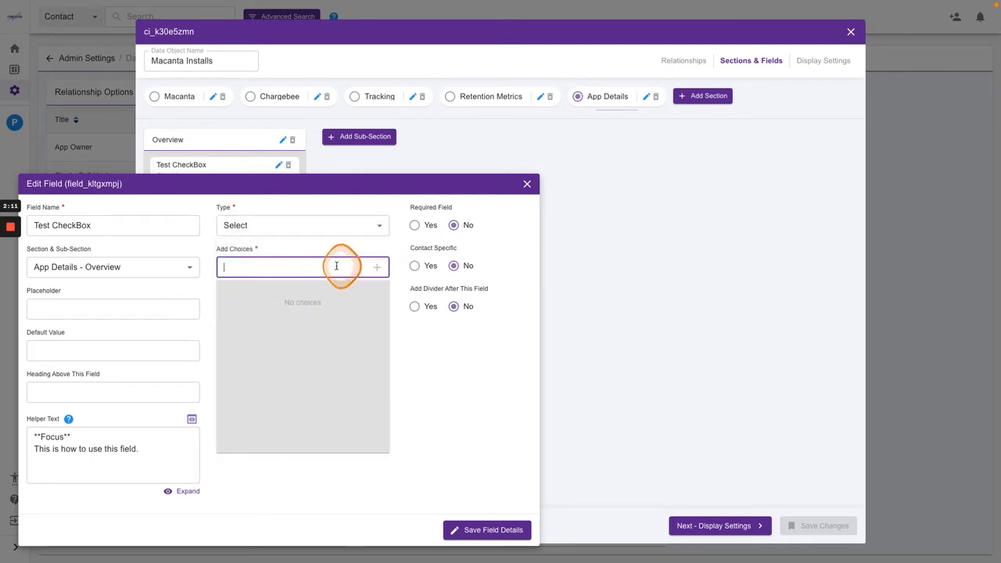
type("Option 1")
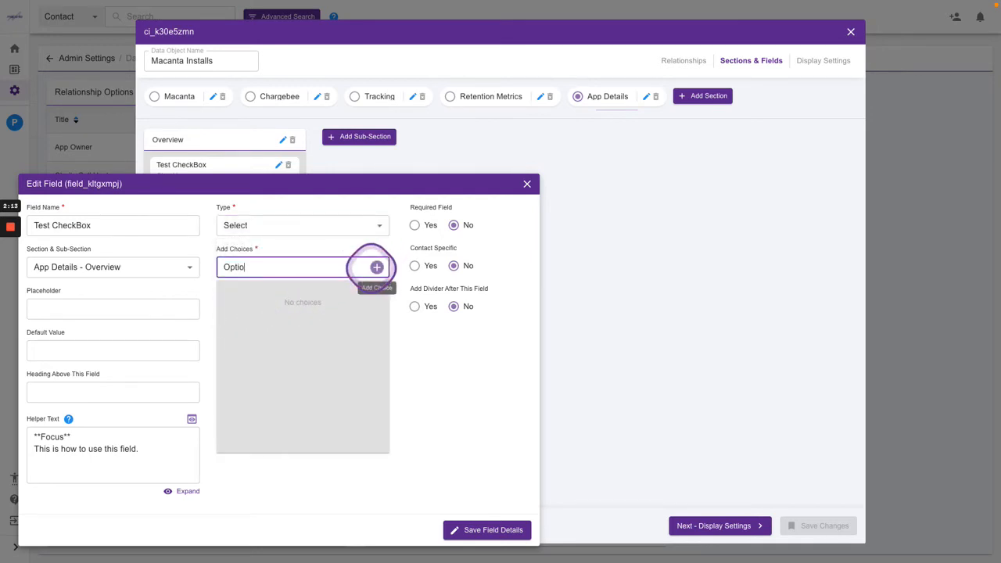
left_click(376, 268)
type("O")
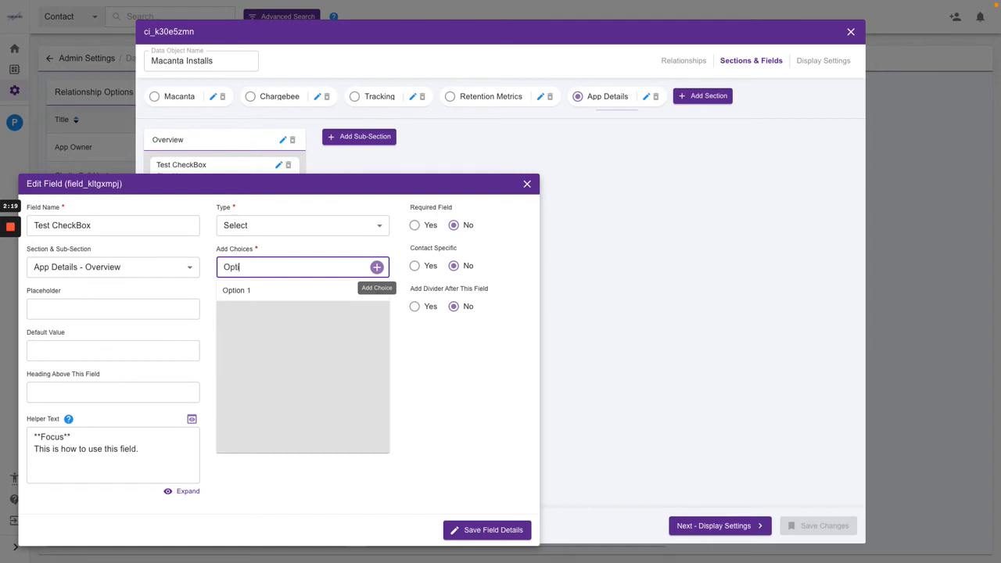
left_click(376, 268)
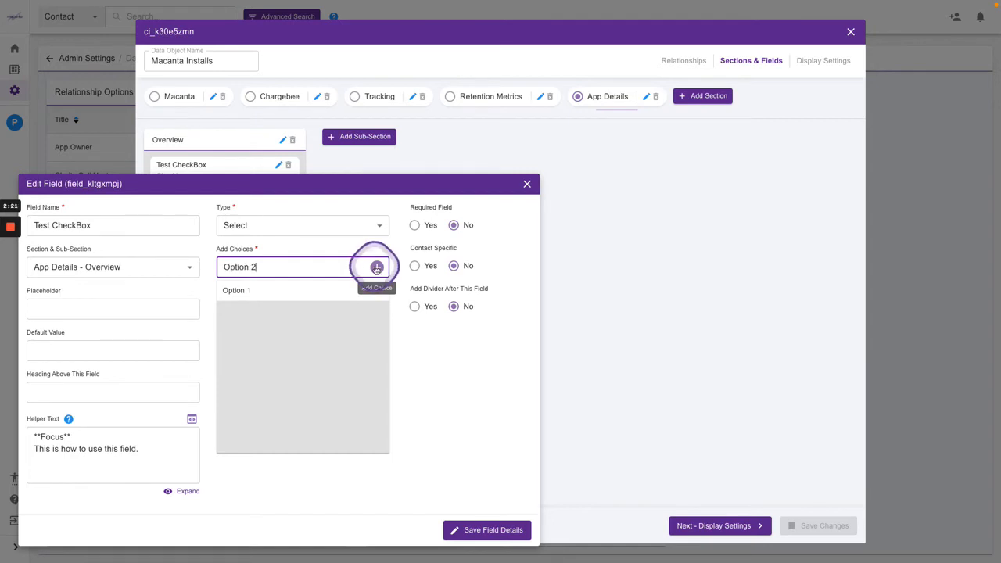
type("Op")
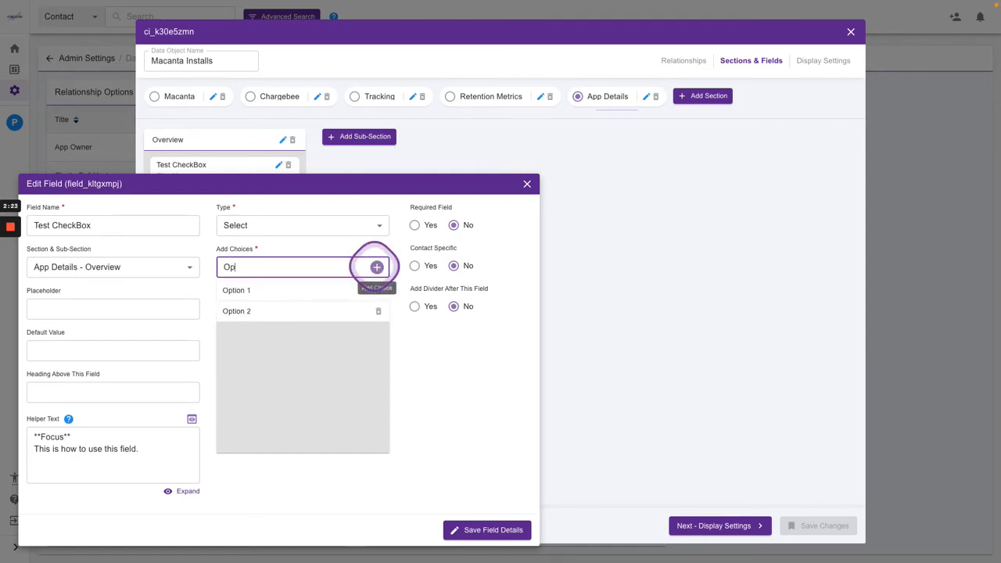
type("tion 3")
left_click(376, 267)
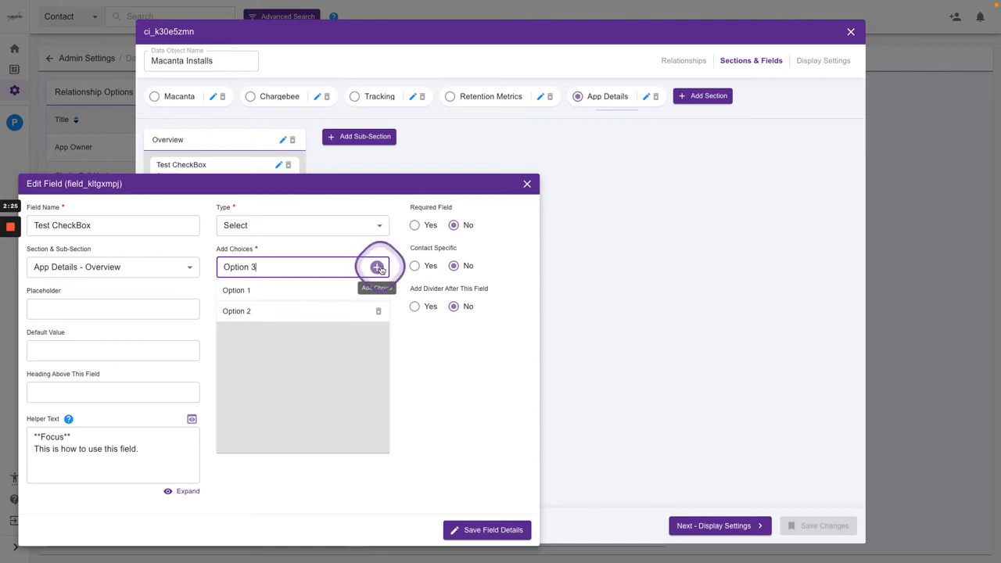
left_click_drag(244, 334, 242, 308)
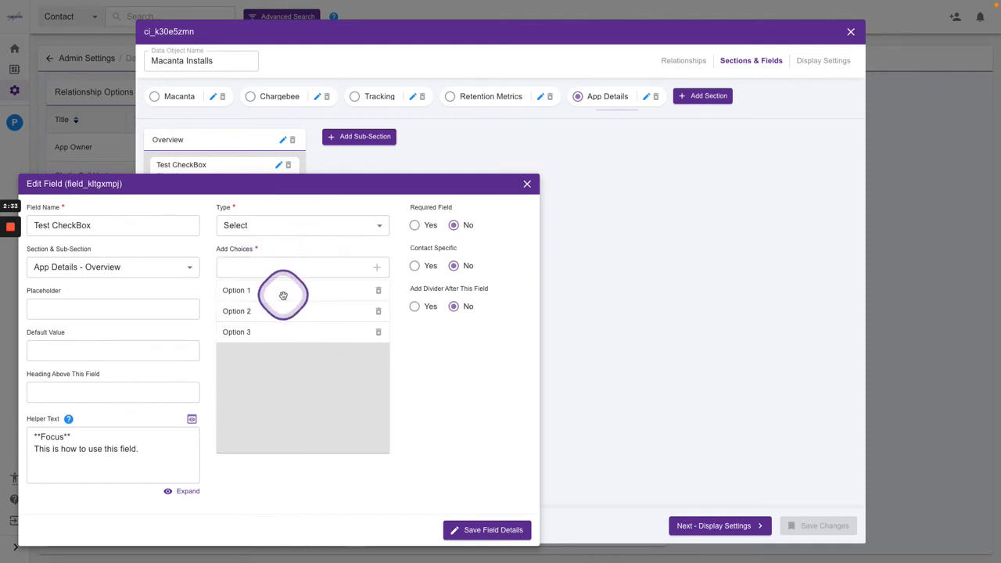
Step: Switch the field's type to Radio, Checkbox and Date one after another
left_click(290, 227)
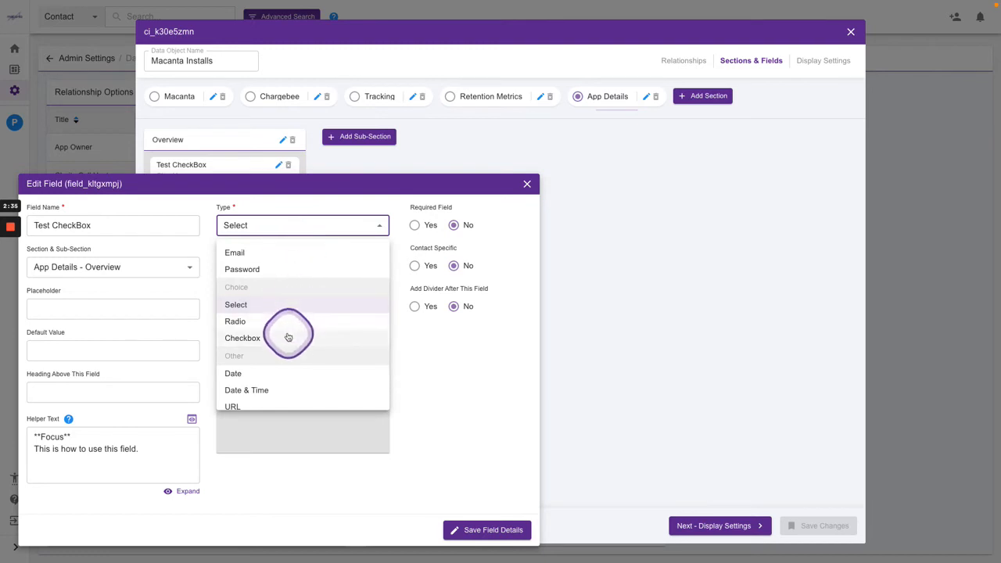
left_click(253, 322)
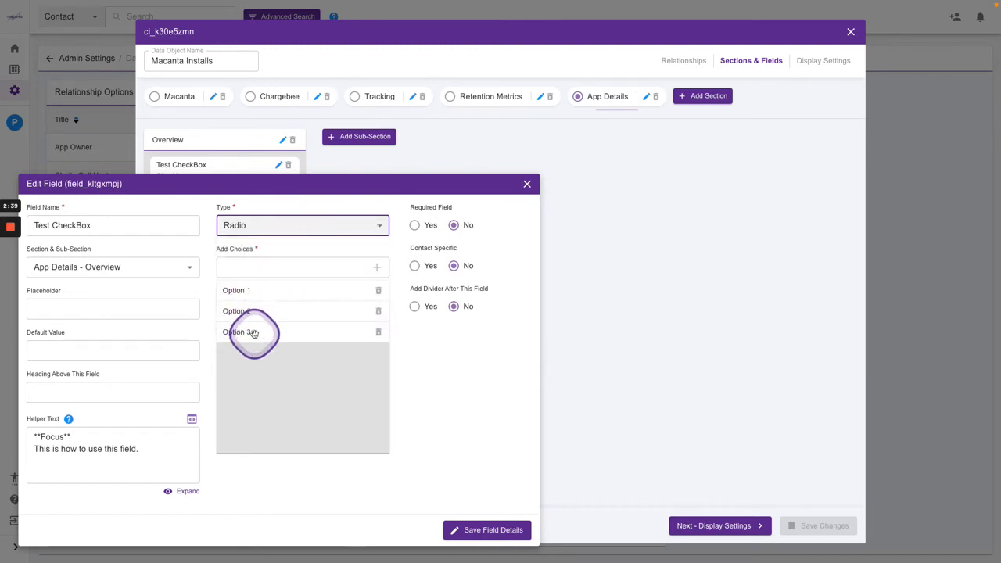
left_click(270, 226)
left_click(248, 319)
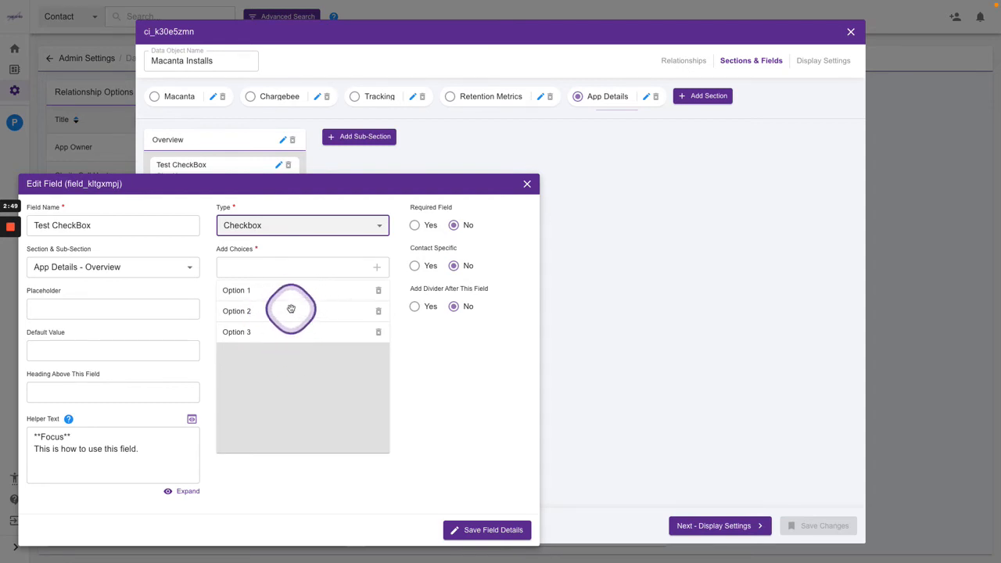
left_click(269, 228)
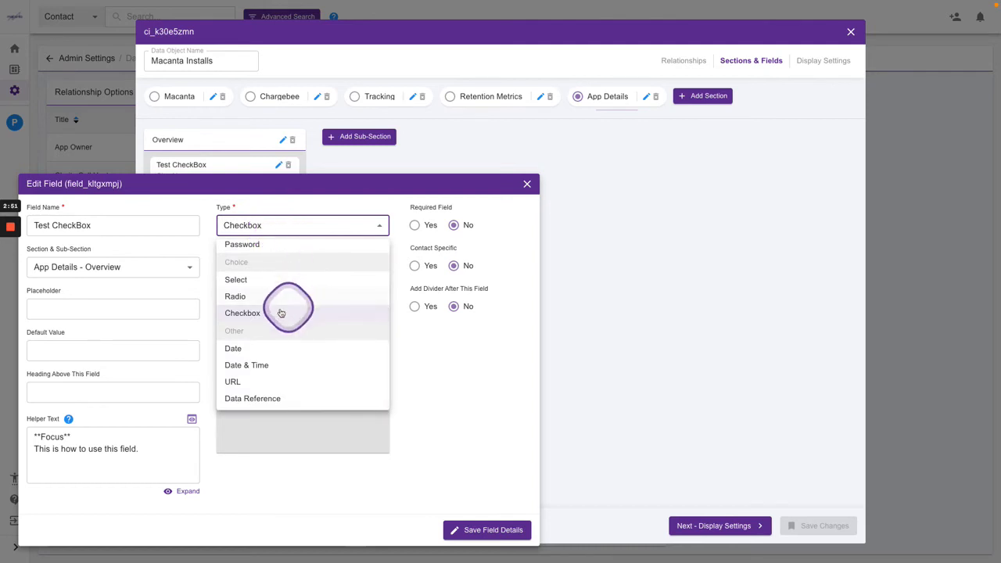
left_click(235, 349)
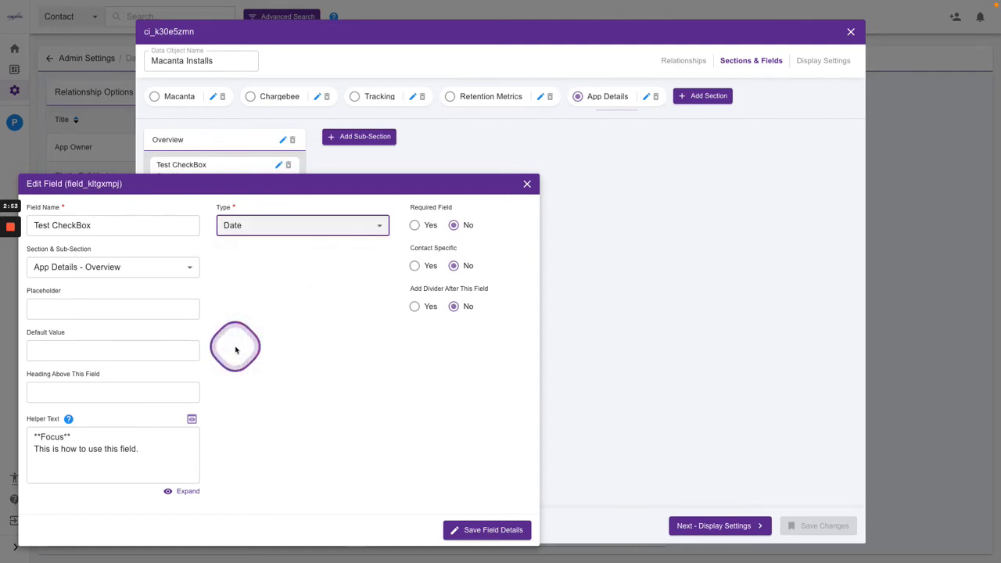
Step: Review the remaining field types and the Contact Specific option, and close the field editor without saving
left_click(270, 226)
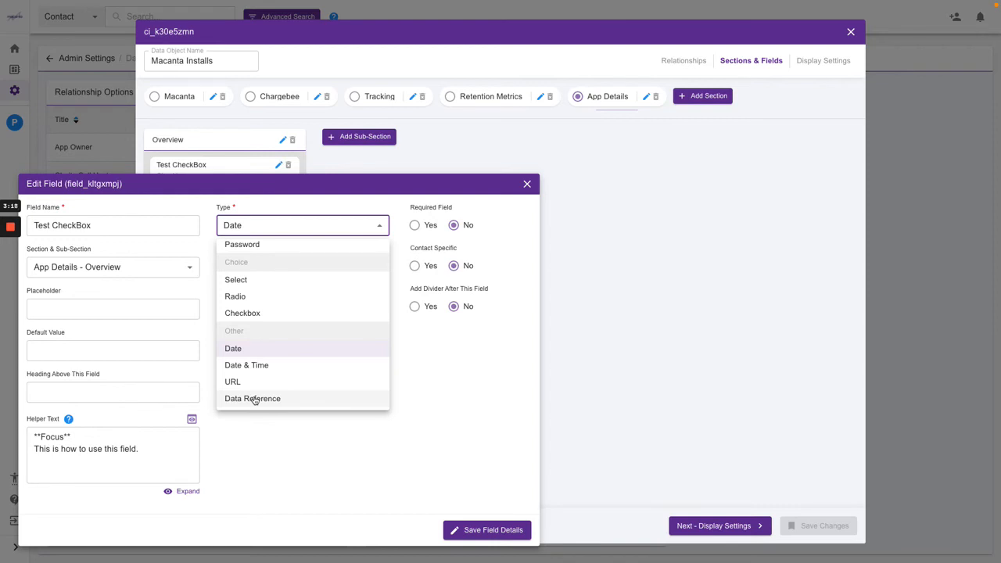
left_click(344, 469)
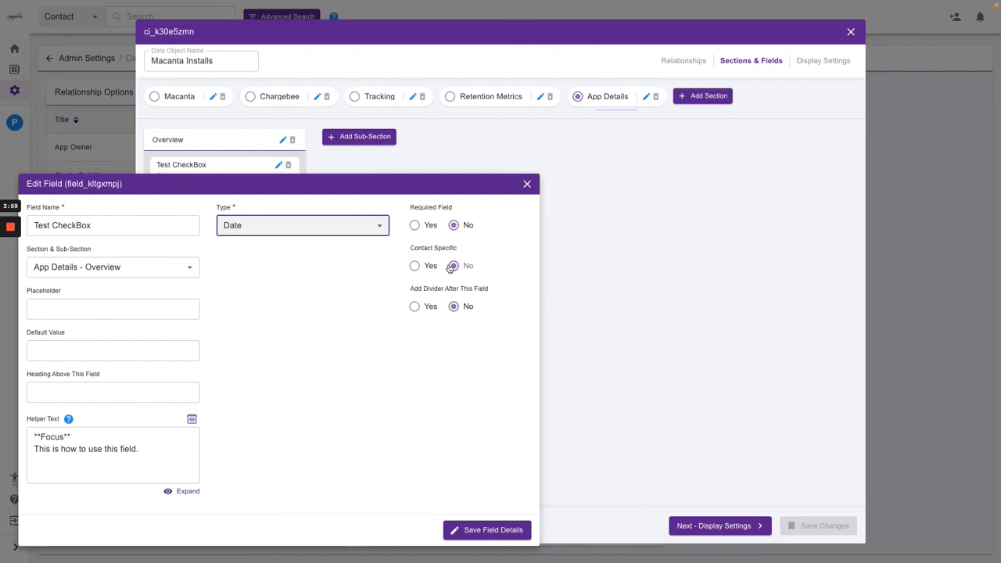
left_click_drag(448, 317, 443, 275)
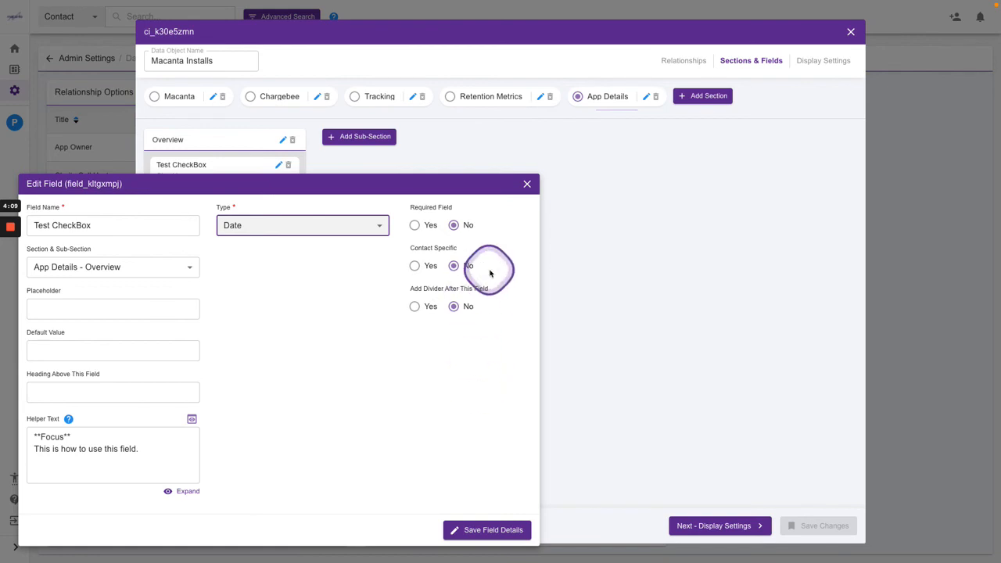
left_click(527, 186)
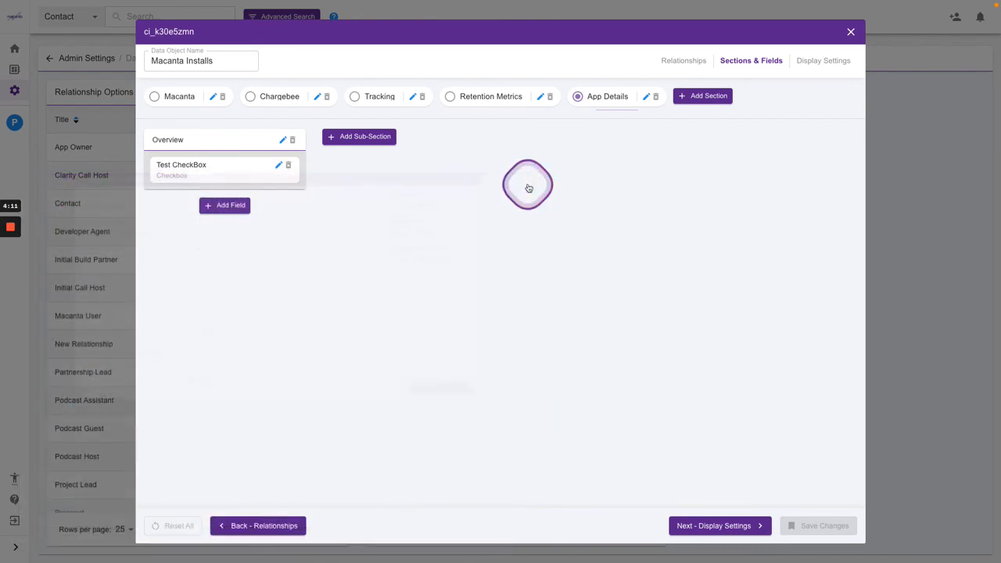
Step: Close the Macanta Installs object editor and open the RefDataTest's Edit item from the contact's Macanta Installs
left_click(852, 34)
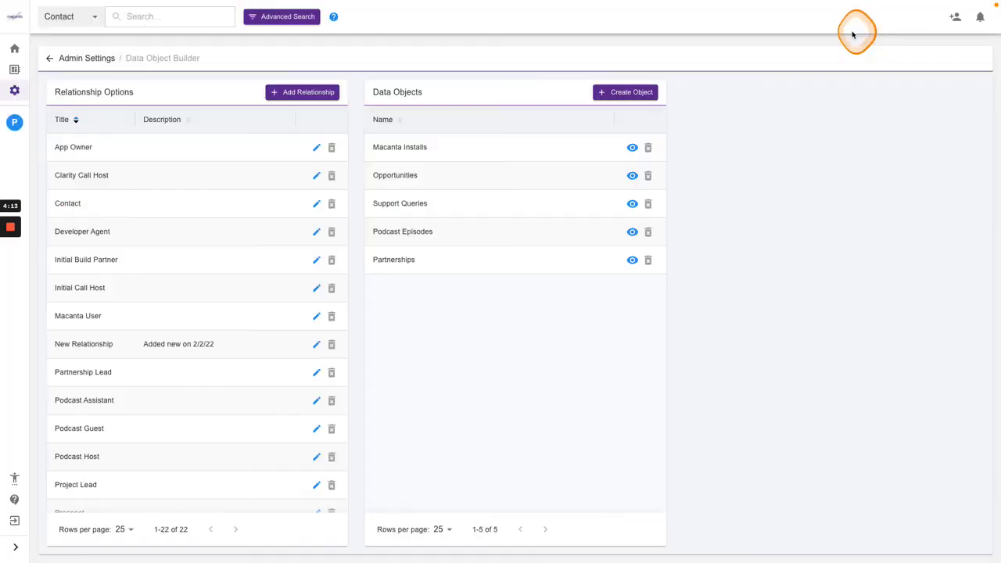
left_click(14, 122)
left_click(79, 206)
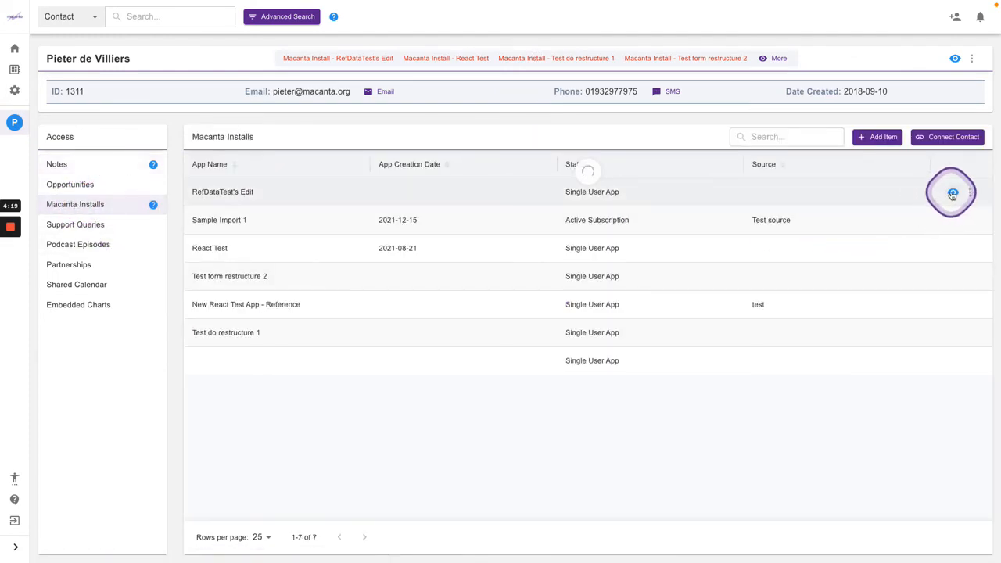
left_click(952, 193)
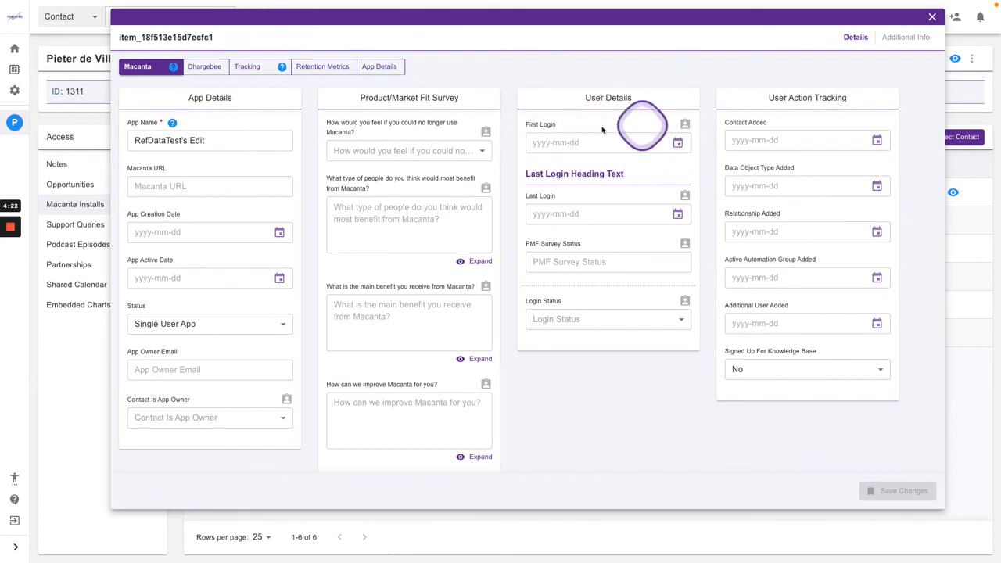
Step: View the contact-specific values of the First Login and PMF Survey Status fields, and close the item without changes
left_click(684, 126)
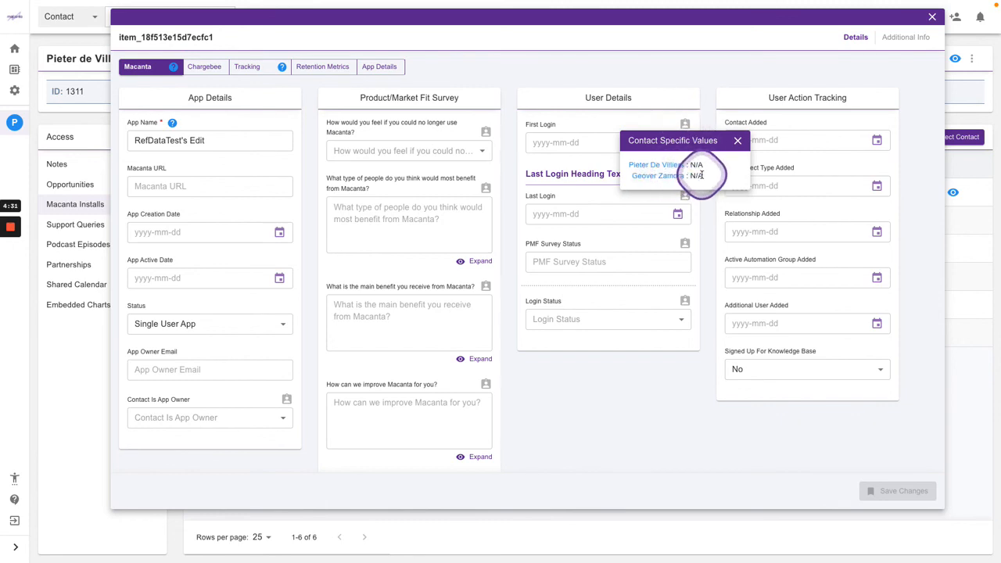
left_click(738, 140)
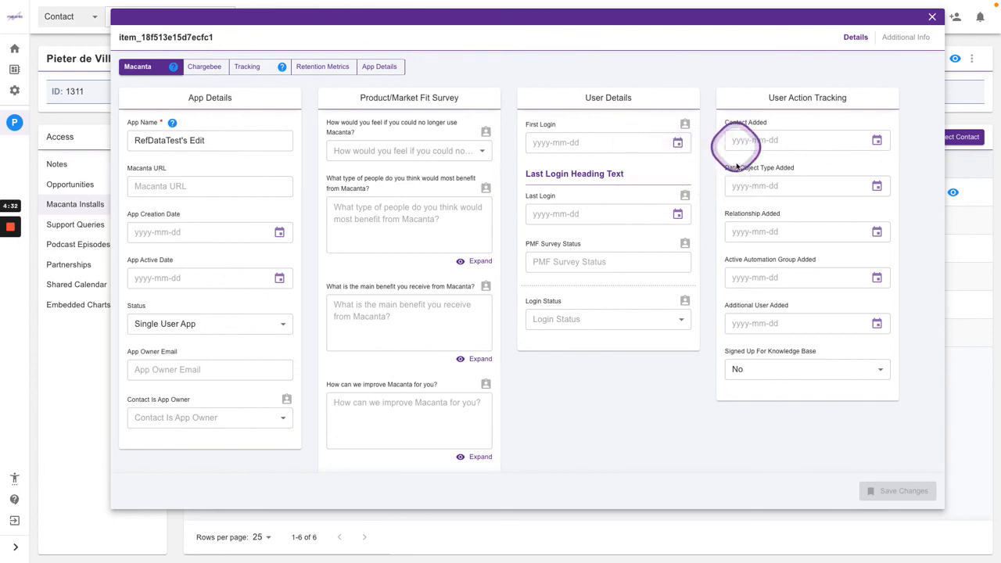
left_click(686, 246)
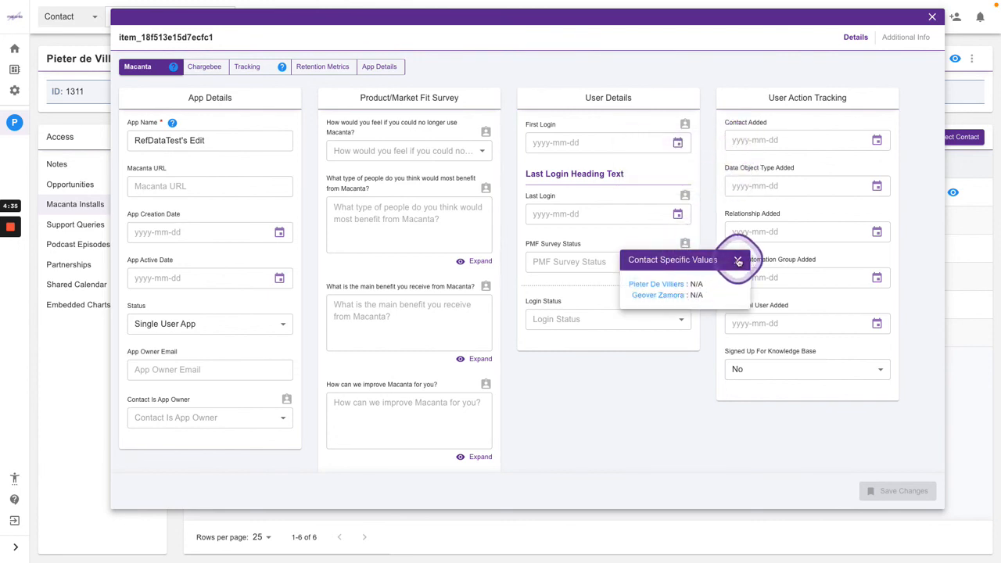
left_click(737, 261)
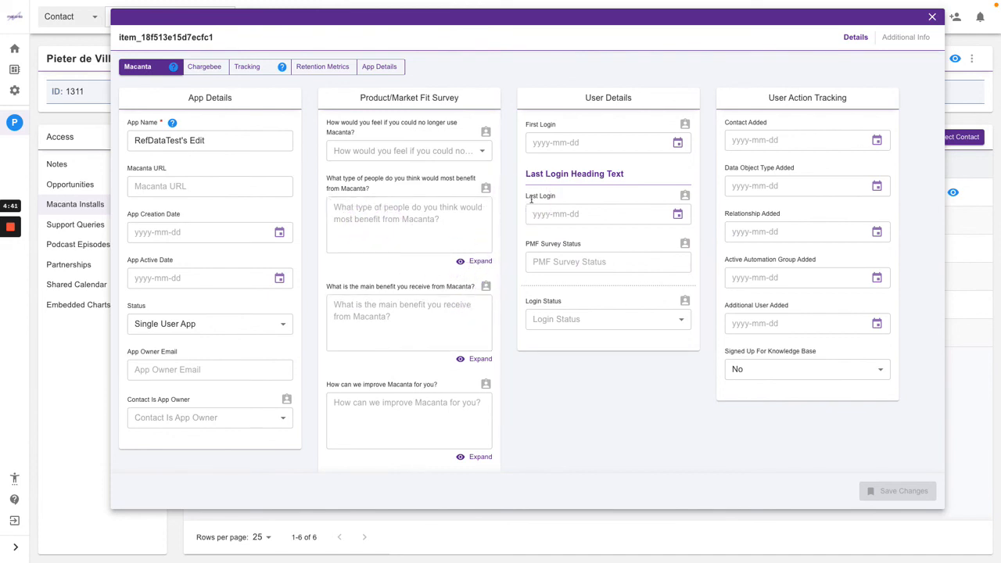
left_click(932, 17)
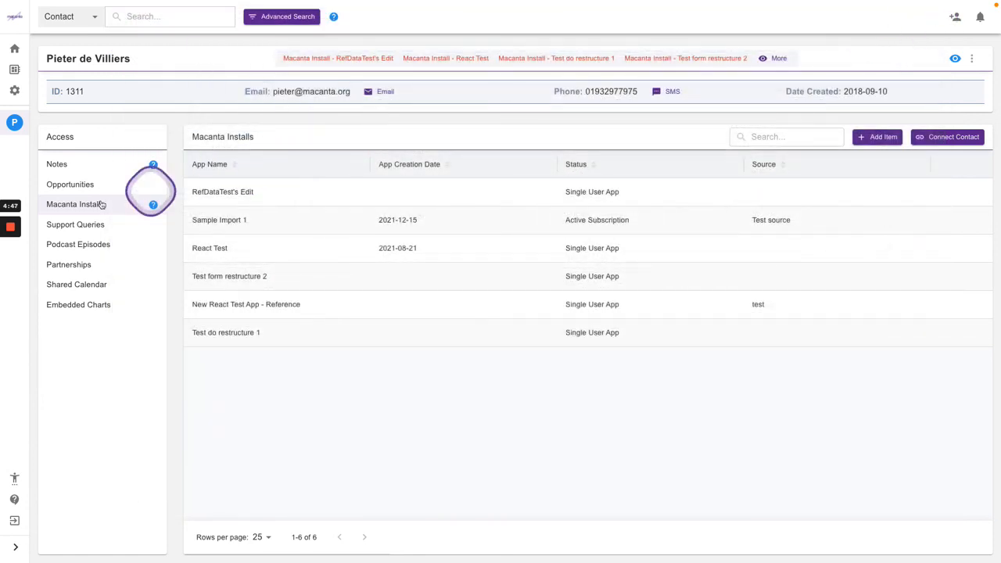